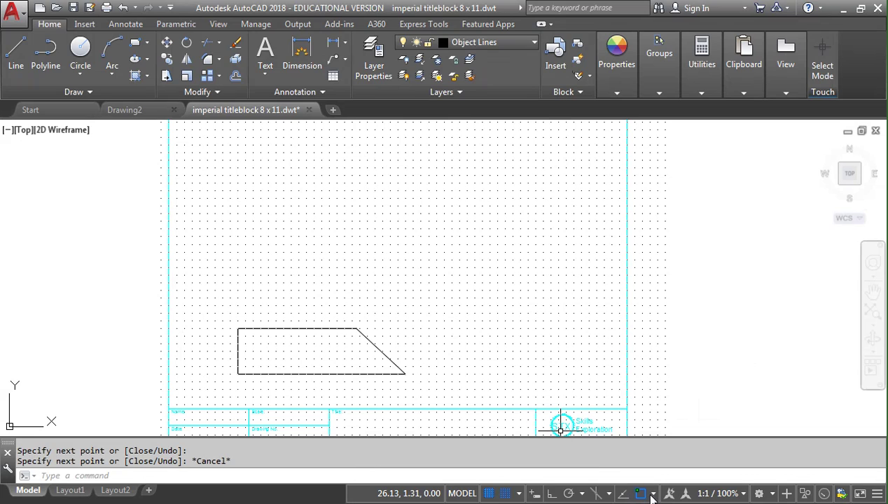
Review the active object snap modes and turn on Ortho mode.
{"action": "left_click", "coordinate": [652, 495]}
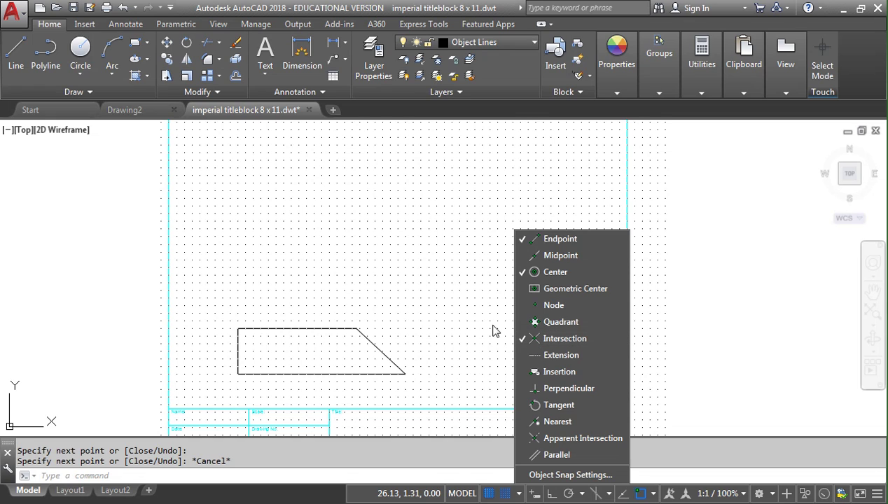
{"action": "left_click", "coordinate": [473, 316]}
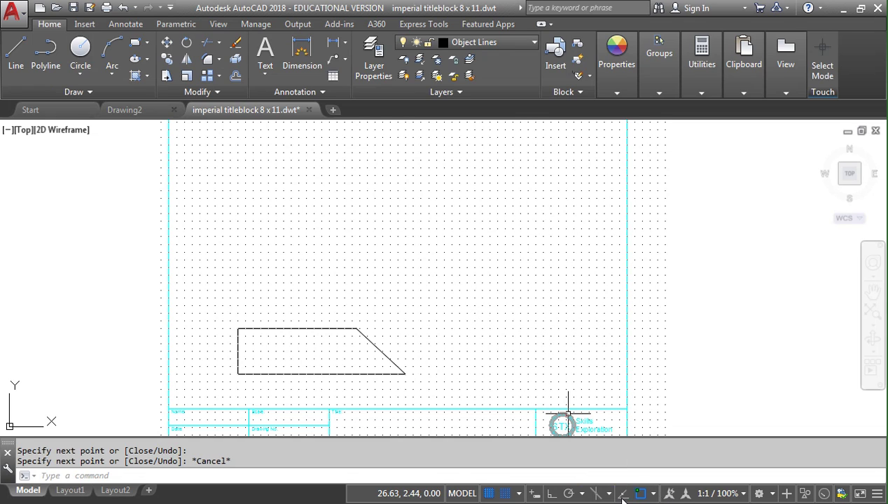
{"action": "left_click", "coordinate": [551, 495]}
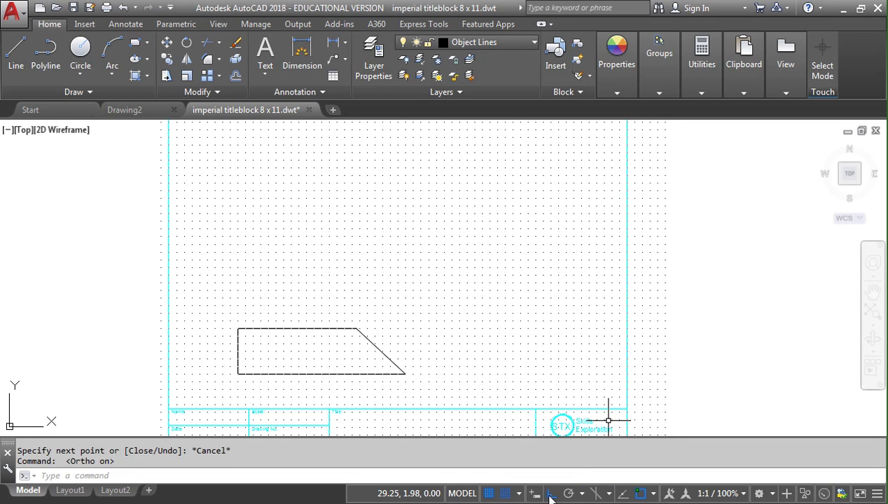
{"action": "left_click", "coordinate": [21, 59]}
{"action": "left_click", "coordinate": [276, 252]}
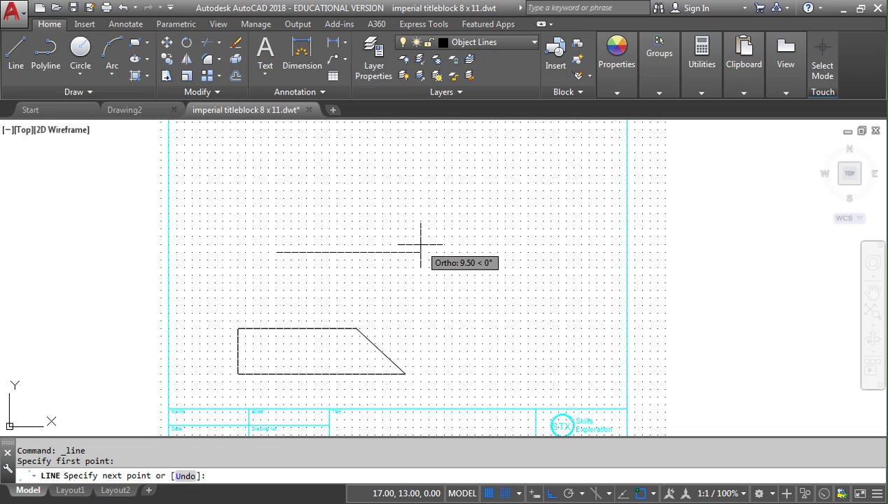
{"action": "key", "text": "F8"}
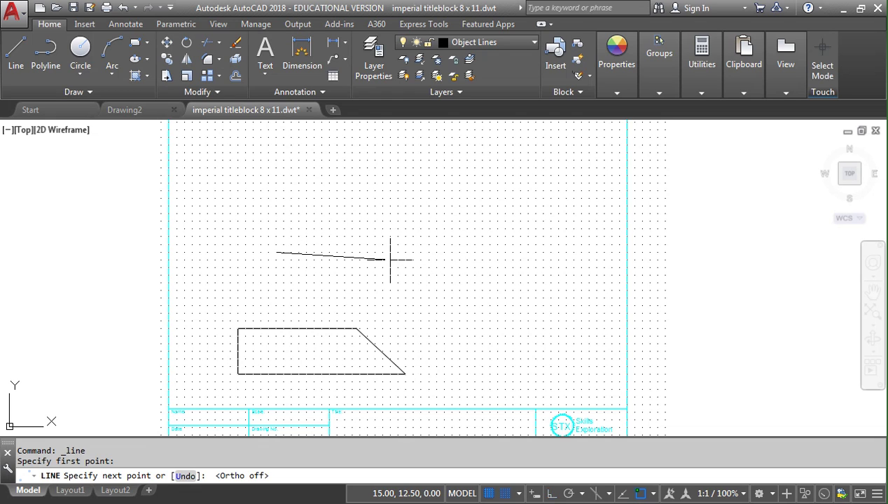
{"action": "key", "text": "F8"}
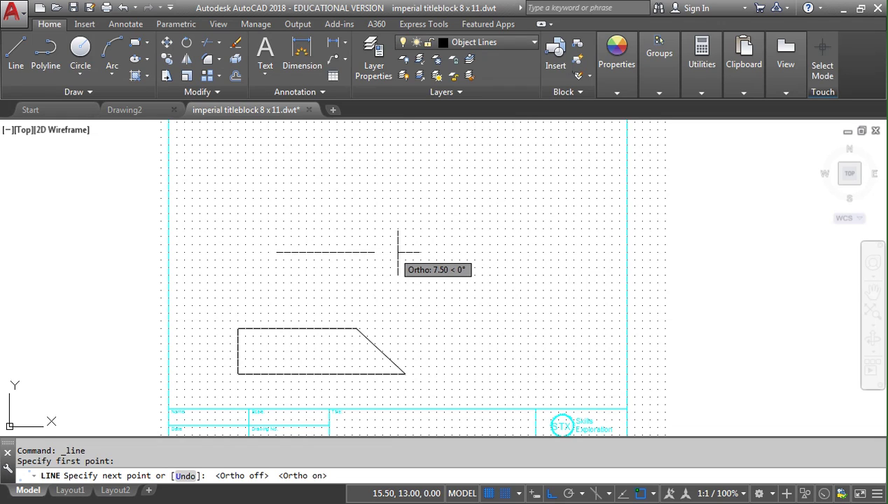
{"action": "key", "text": "Escape"}
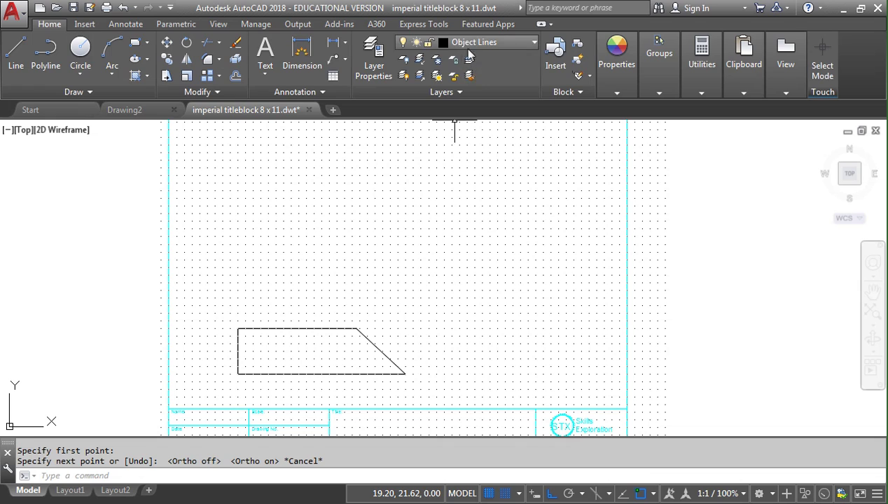
Make the construction lines layer current and draw a vertical line about 12 units up from the front view's upper-left corner.
{"action": "left_click", "coordinate": [471, 113]}
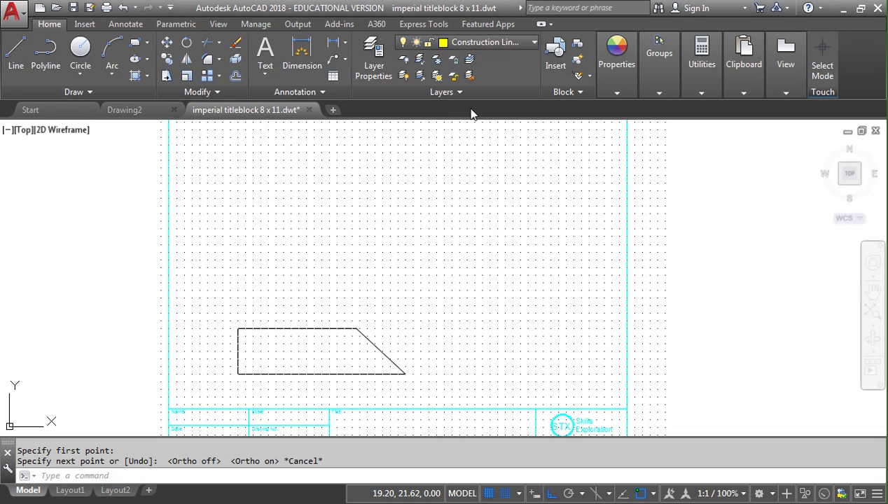
{"action": "left_click", "coordinate": [14, 58]}
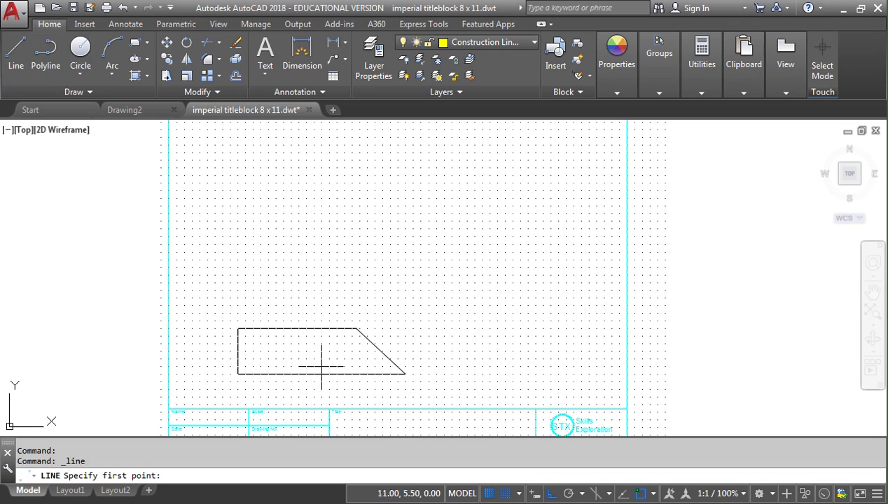
{"action": "left_click", "coordinate": [238, 328]}
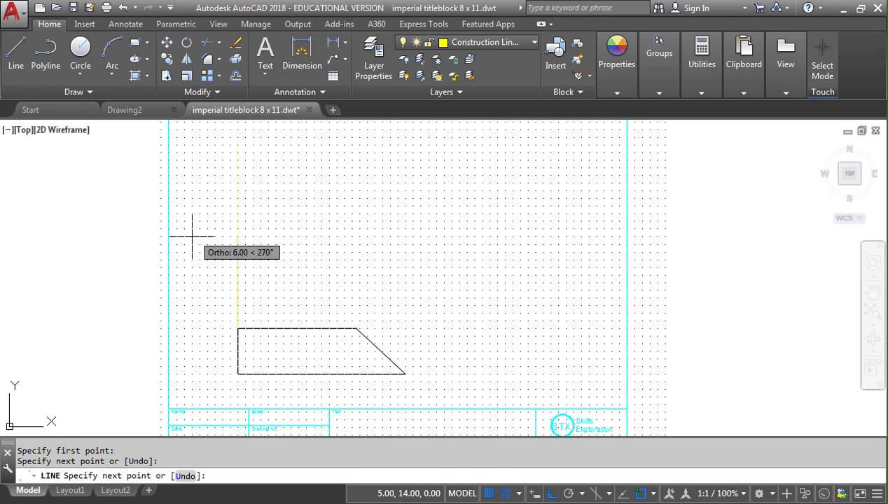
{"action": "key", "text": "Escape"}
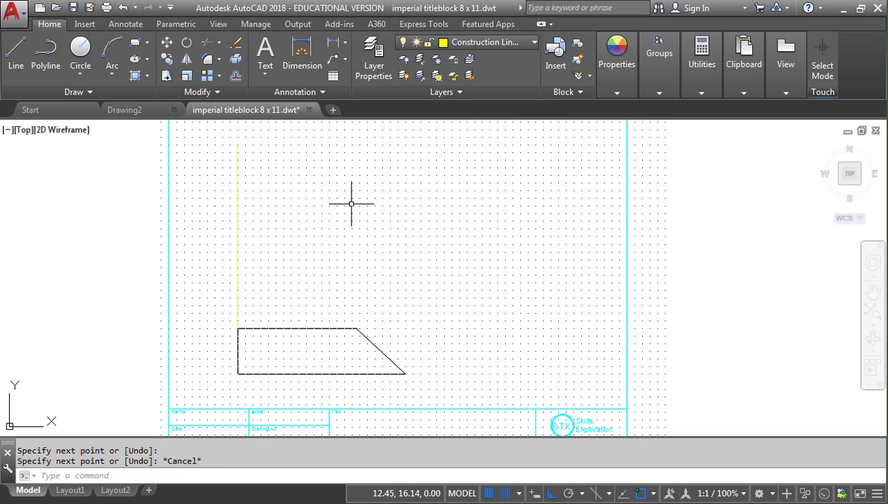
Draw vertical construction lines up from both ends of the sloped edge, about 11.5 units from its upper end and 14.5 from its lower end.
{"action": "key", "text": "Return"}
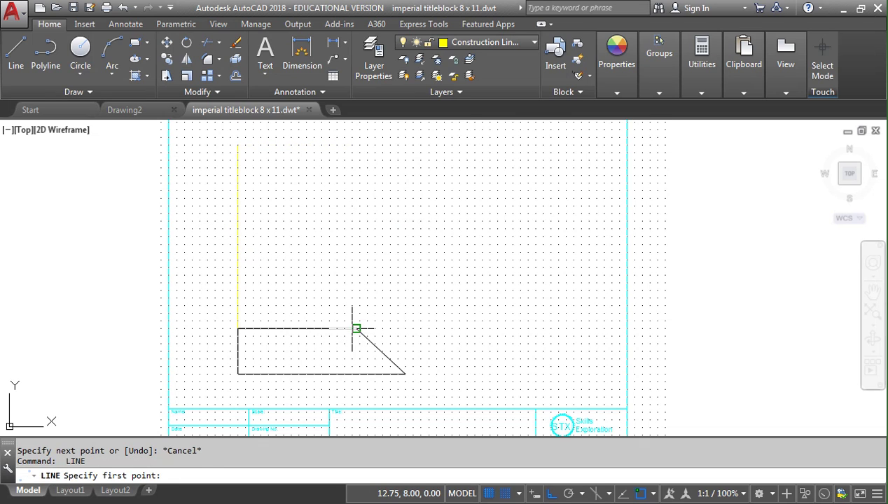
{"action": "left_click", "coordinate": [356, 328]}
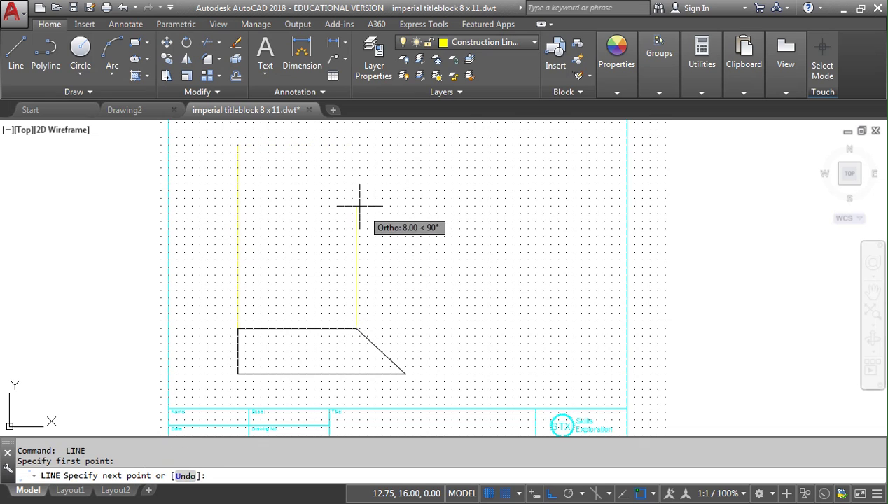
{"action": "left_click", "coordinate": [359, 152]}
{"action": "key", "text": "Return"}
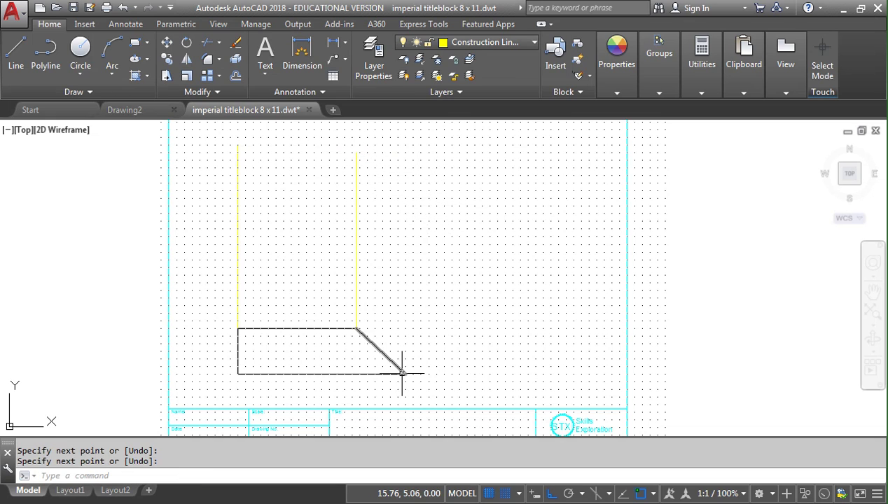
{"action": "key", "text": "Return"}
{"action": "left_click", "coordinate": [404, 374]}
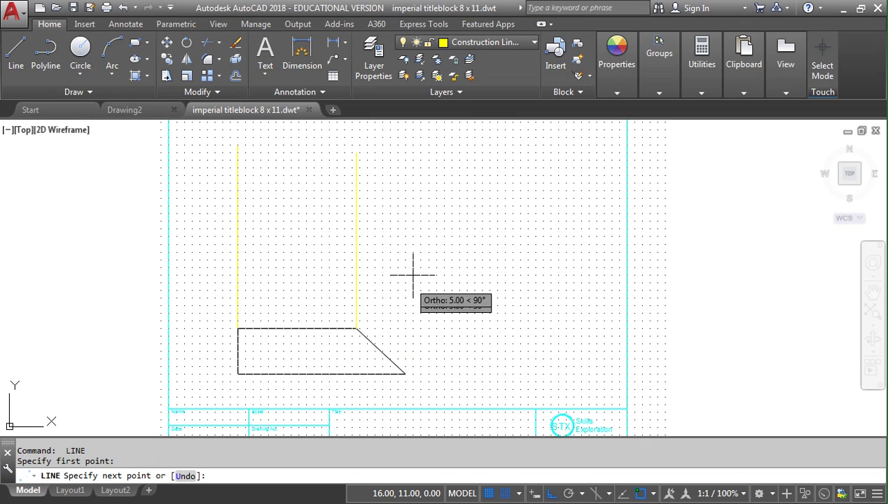
{"action": "left_click", "coordinate": [403, 151]}
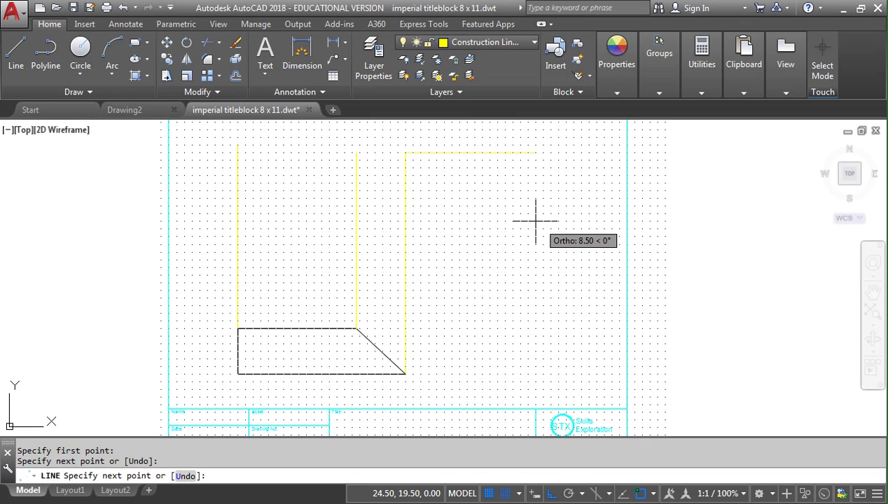
{"action": "key", "text": "Return"}
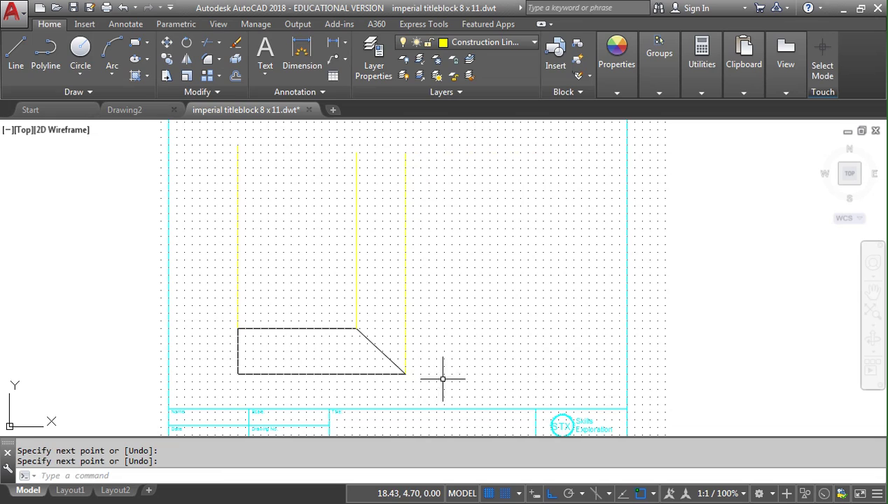
Draw horizontal construction lines to the right from the lower and upper ends of the front view's sloped edge.
{"action": "key", "text": "Return"}
{"action": "left_click", "coordinate": [405, 373]}
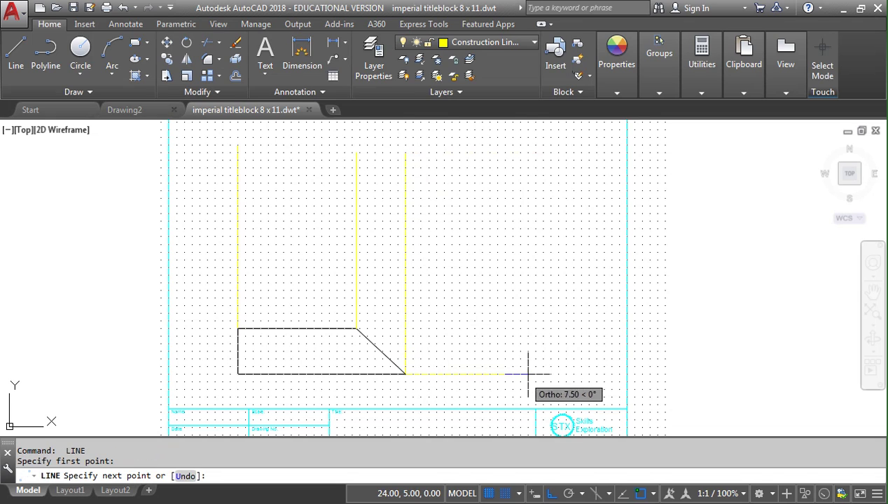
{"action": "left_click", "coordinate": [581, 375]}
{"action": "key", "text": "Return"}
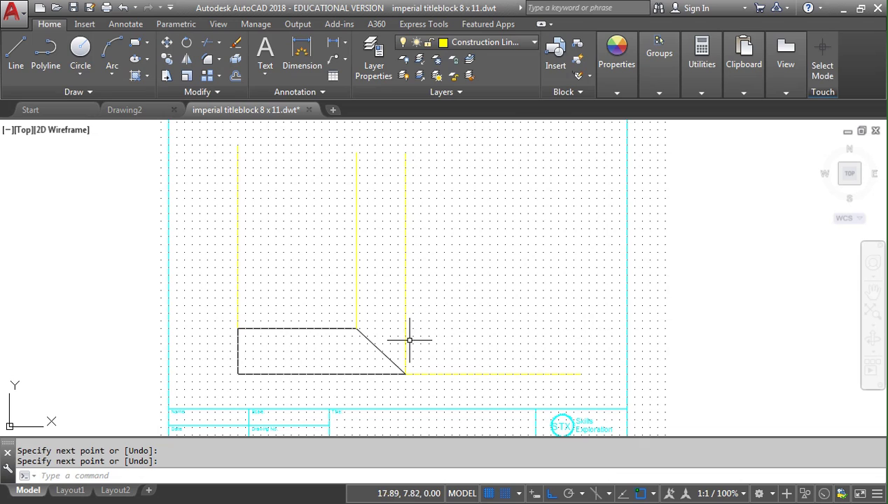
{"action": "key", "text": "Return"}
{"action": "left_click", "coordinate": [357, 328]}
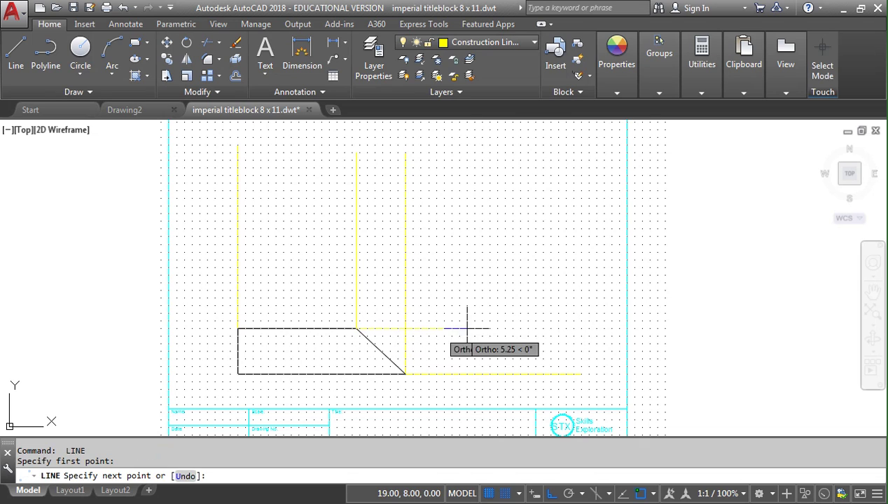
{"action": "left_click", "coordinate": [575, 313]}
{"action": "key", "text": "Return"}
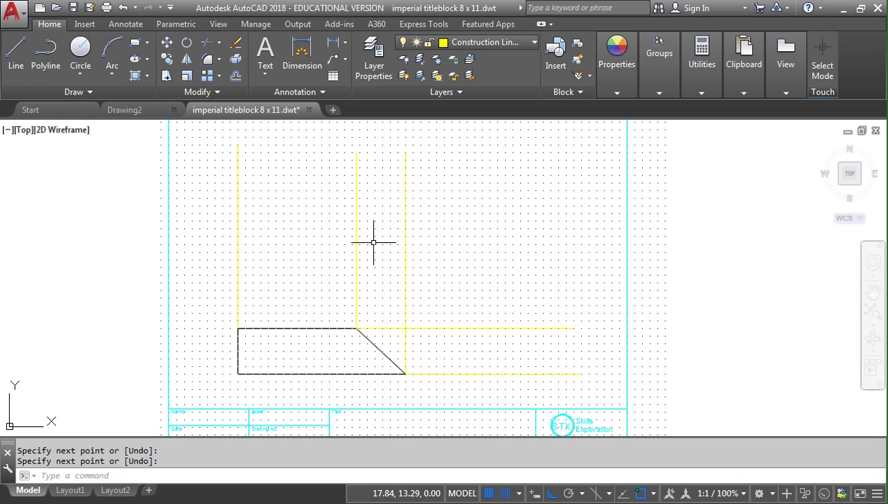
{"action": "key", "text": "Return"}
{"action": "left_click", "coordinate": [237, 228]}
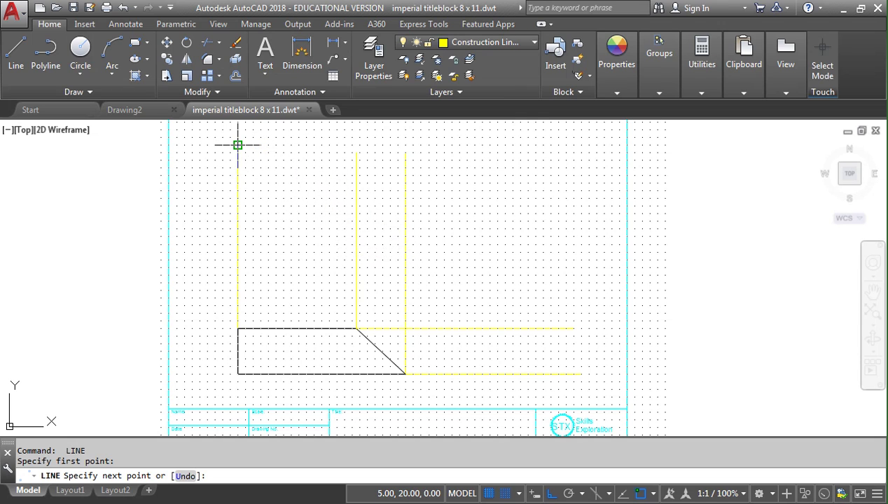
{"action": "key", "text": "Escape"}
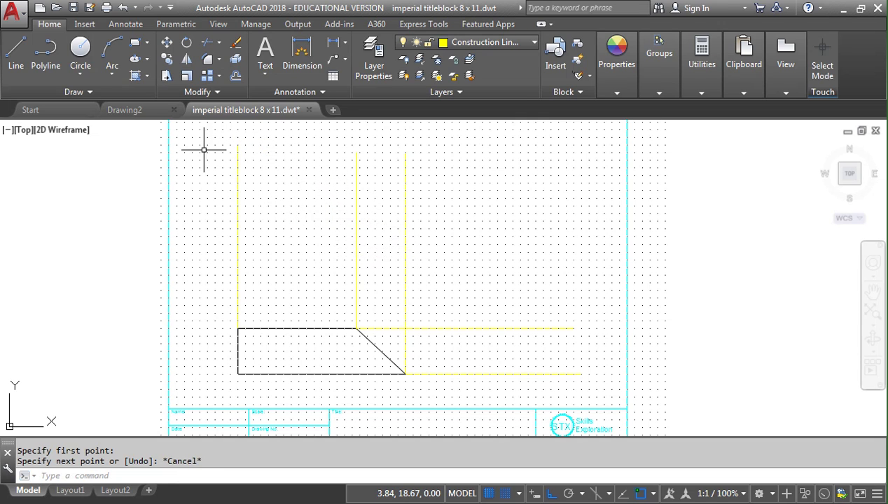
Draw a horizontal construction line about 24 units long above the front view, at Y 12, crossing the vertical projection lines.
{"action": "left_click", "coordinate": [15, 50]}
{"action": "left_click", "coordinate": [222, 267]}
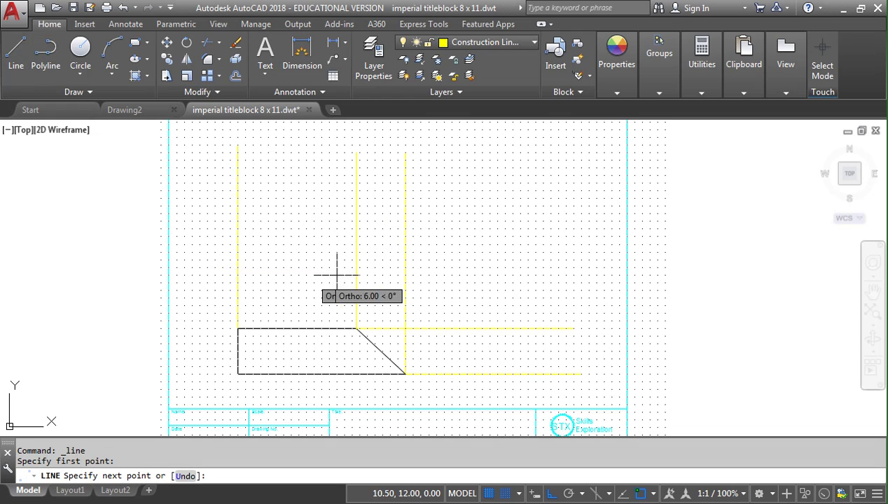
{"action": "left_click", "coordinate": [589, 267]}
{"action": "key", "text": "Return"}
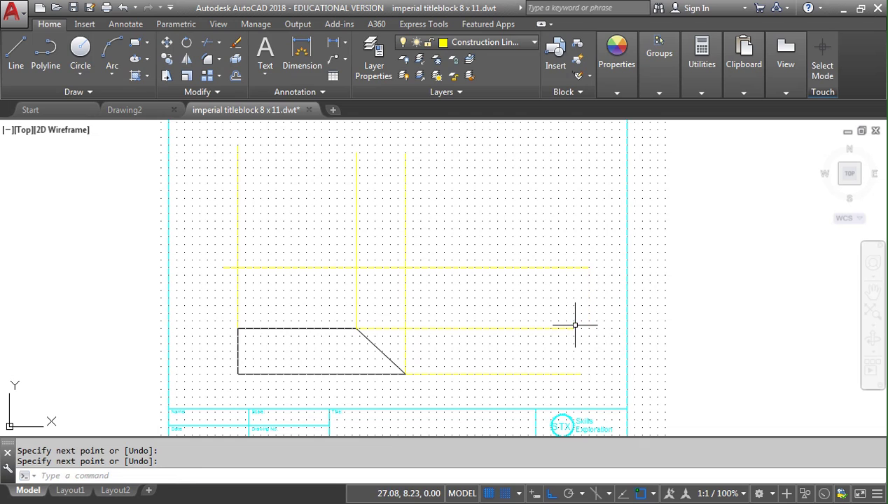
Draw a vertical construction line right of the front view at X 21.5, from Y 4 up across all the horizontal construction lines.
{"action": "key", "text": "Return"}
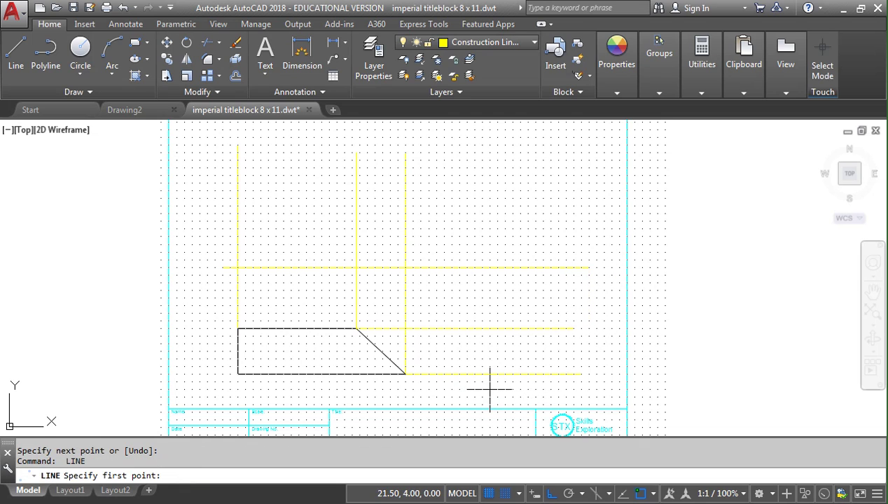
{"action": "left_click", "coordinate": [490, 390]}
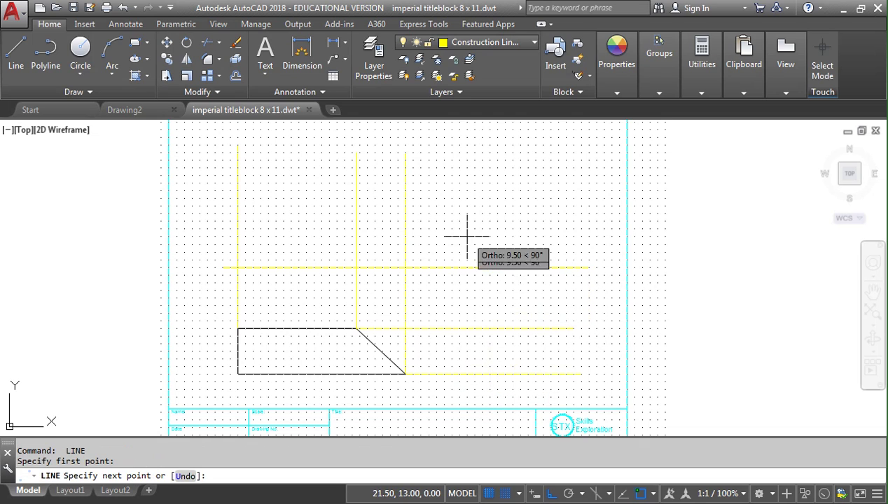
{"action": "left_click", "coordinate": [468, 168]}
{"action": "key", "text": "Return"}
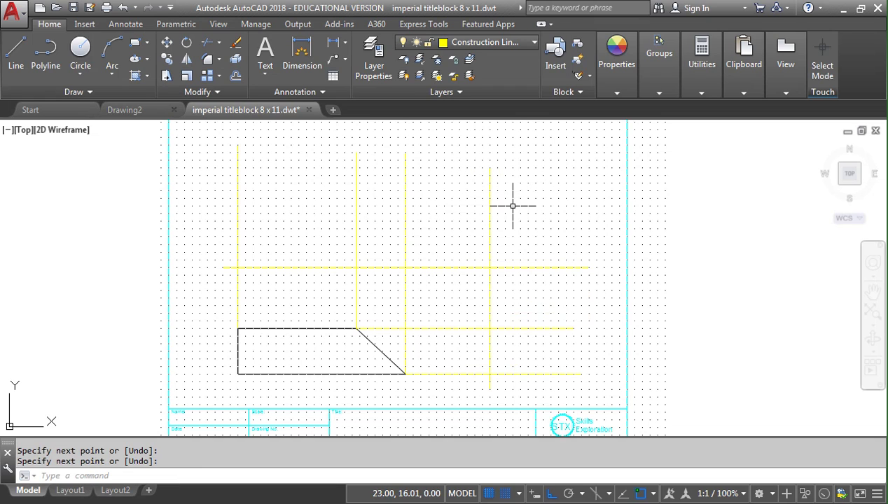
Draw a 5-unit construction line at 45° from the intersection of the Y 12 horizontal and the rightmost vertical construction line.
{"action": "left_click", "coordinate": [15, 53]}
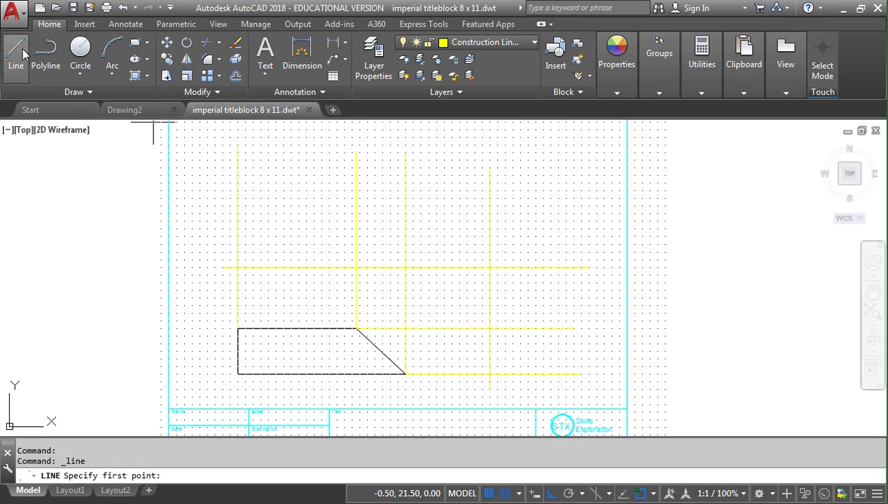
{"action": "left_click", "coordinate": [489, 267]}
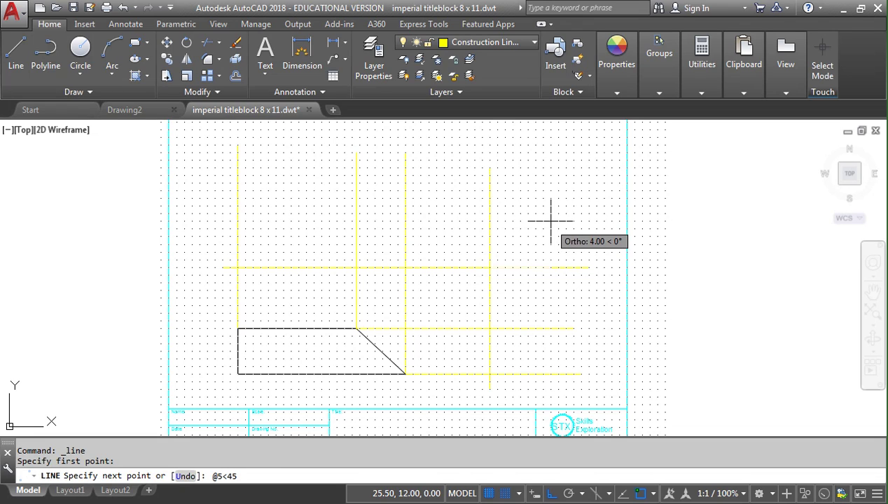
{"action": "key", "text": "Return"}
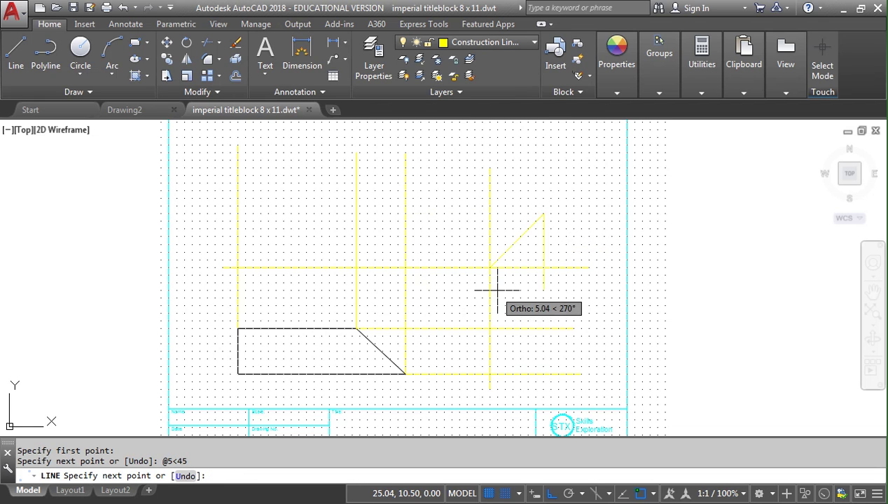
{"action": "key", "text": "Escape"}
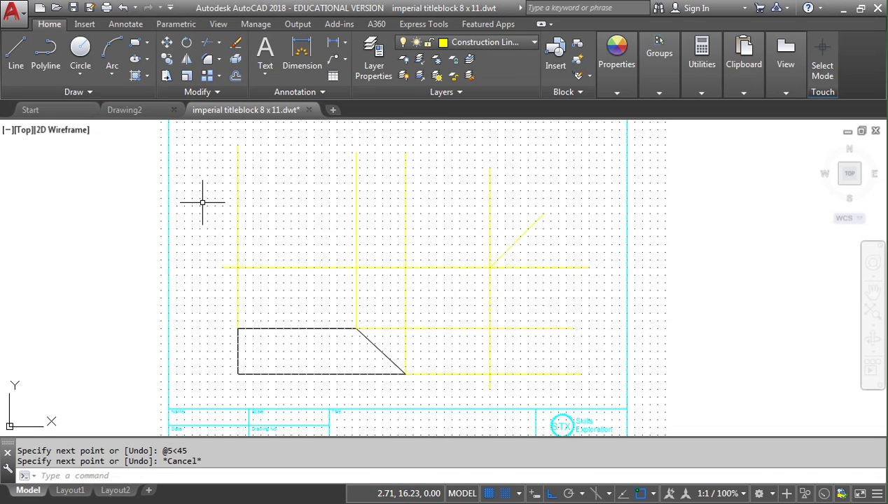
{"action": "key", "text": "Escape"}
Offset the horizontal construction line at Y 12 upward by 3 units to mark the top view's depth.
{"action": "type", "text": "offse"}
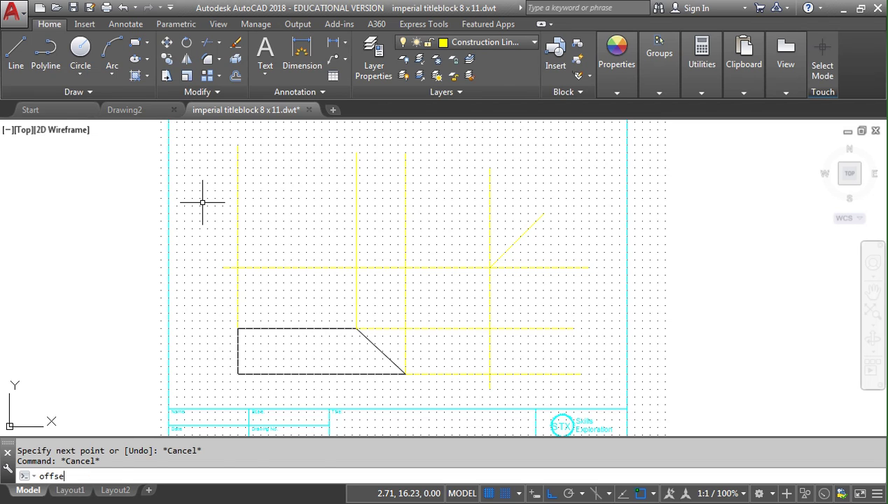
{"action": "type", "text": "t"}
{"action": "key", "text": "Return"}
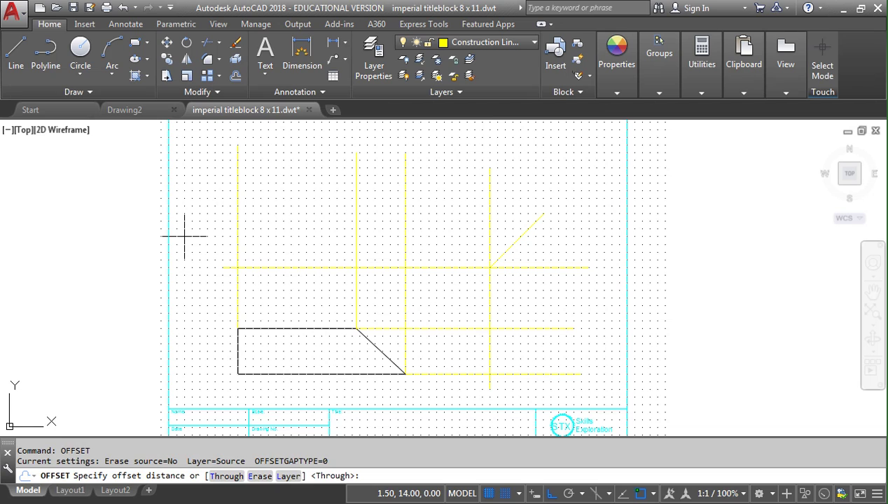
{"action": "type", "text": "3"}
{"action": "key", "text": "Return"}
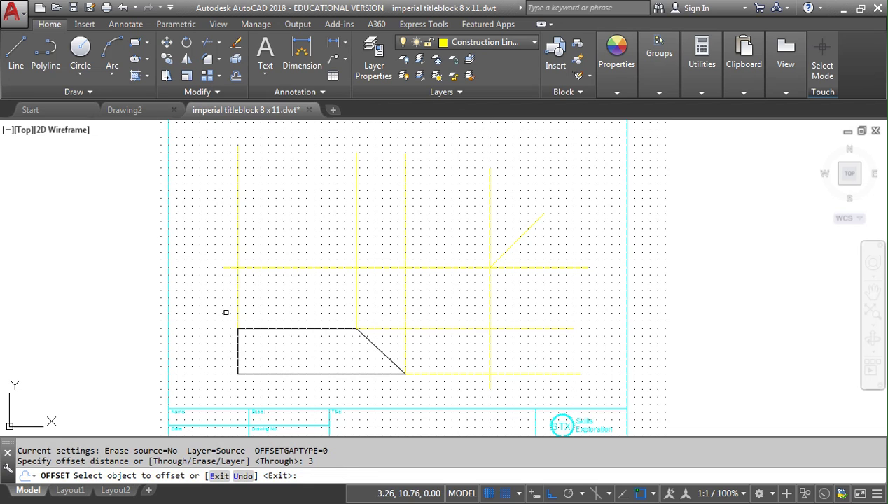
{"action": "key", "text": "alt+Tab"}
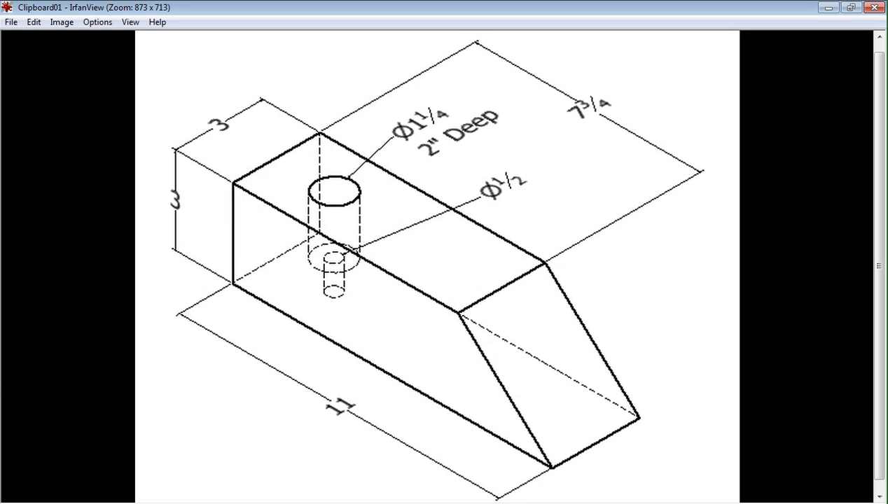
{"action": "key", "text": "alt+Tab"}
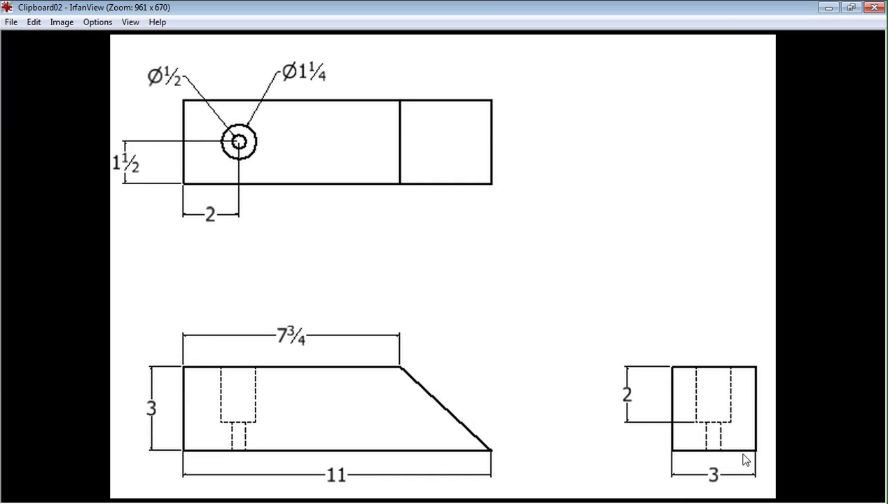
{"action": "key", "text": "alt+Tab"}
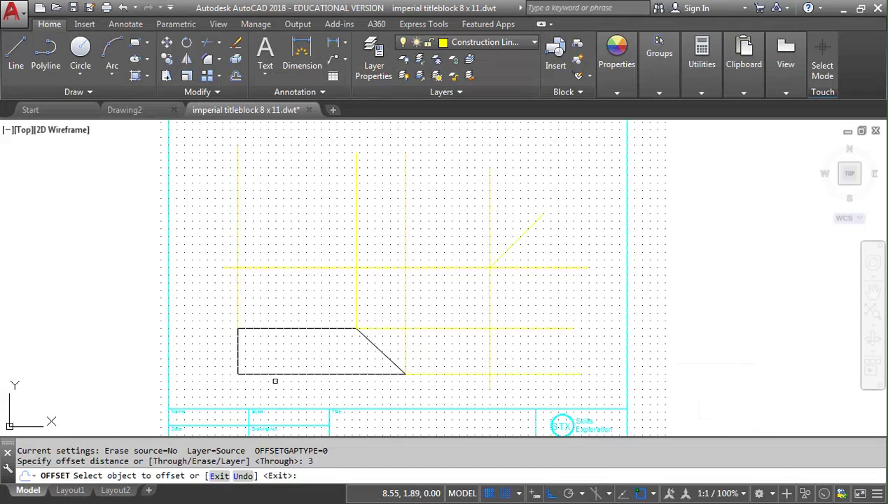
{"action": "left_click", "coordinate": [272, 266]}
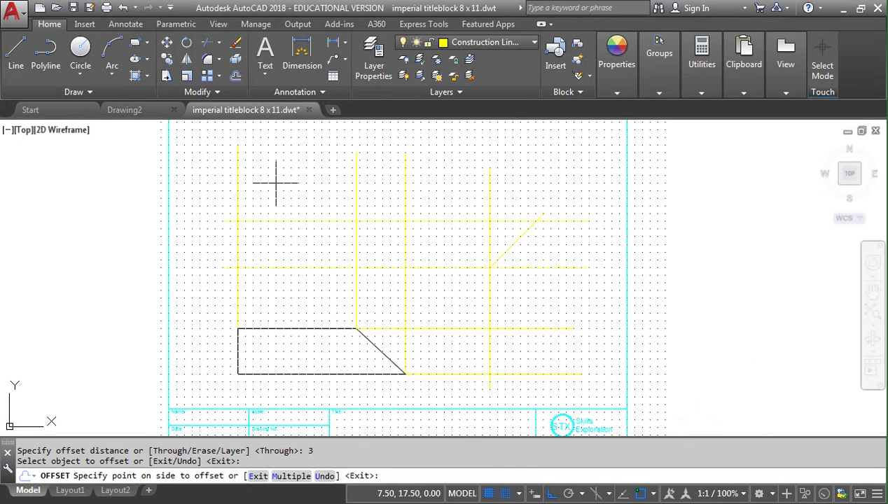
{"action": "left_click", "coordinate": [278, 182]}
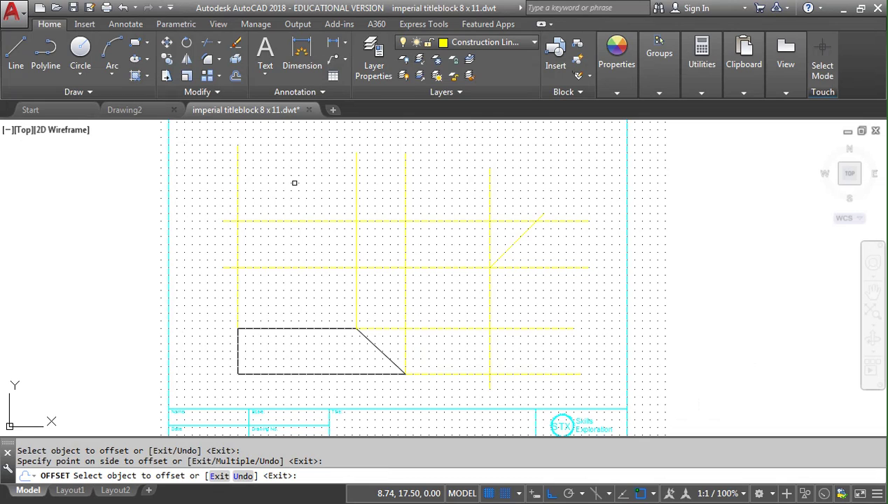
{"action": "key", "text": "Escape"}
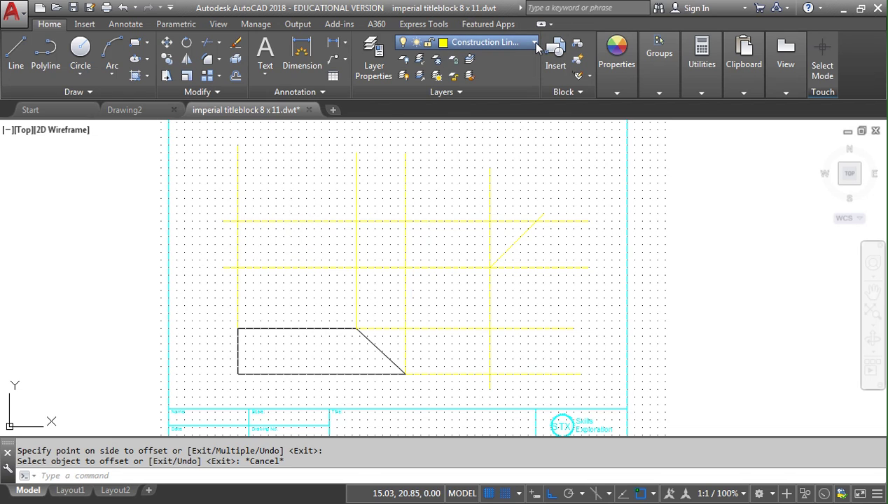
Draw the top view's 11 by 3 rectangular outline on the Object Lines layer, tracing the construction line intersections above the front view.
{"action": "left_click", "coordinate": [16, 52]}
{"action": "left_click", "coordinate": [237, 220]}
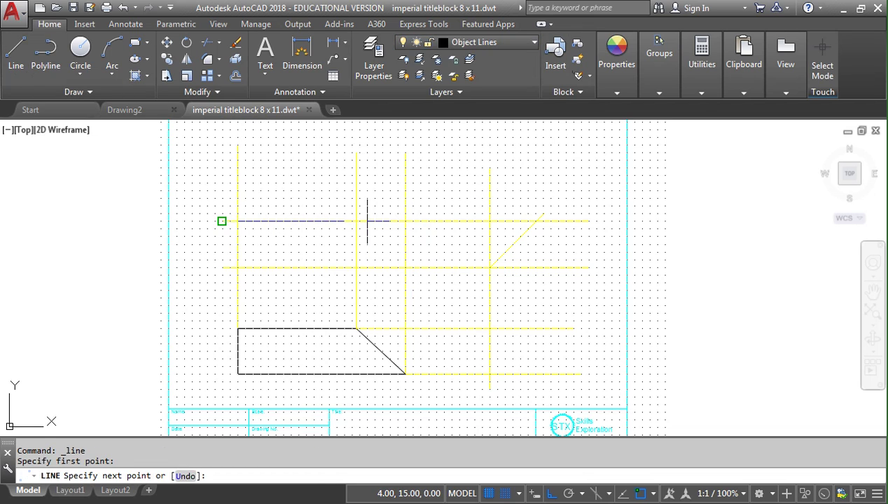
{"action": "left_click", "coordinate": [406, 222]}
{"action": "left_click", "coordinate": [406, 268]}
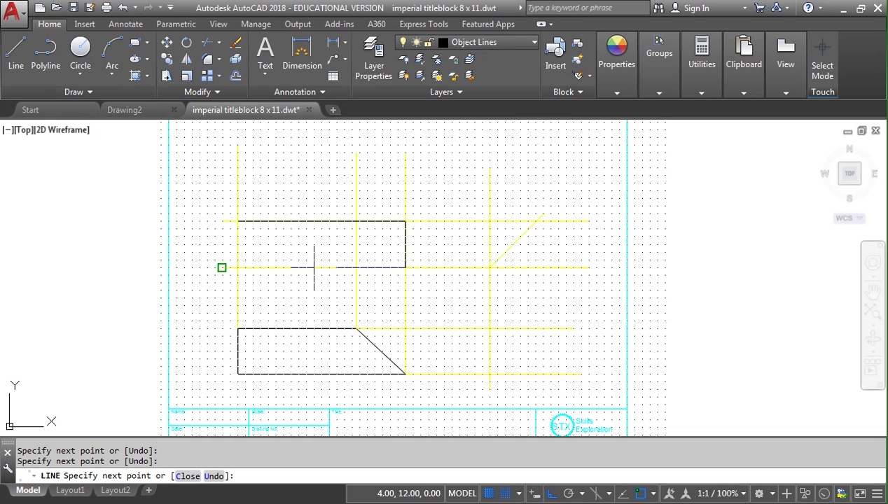
{"action": "left_click", "coordinate": [238, 268]}
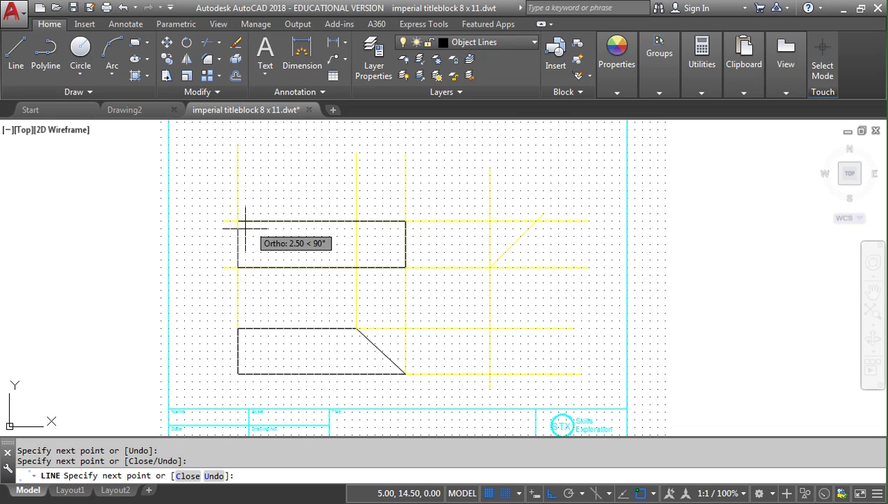
{"action": "left_click", "coordinate": [238, 221]}
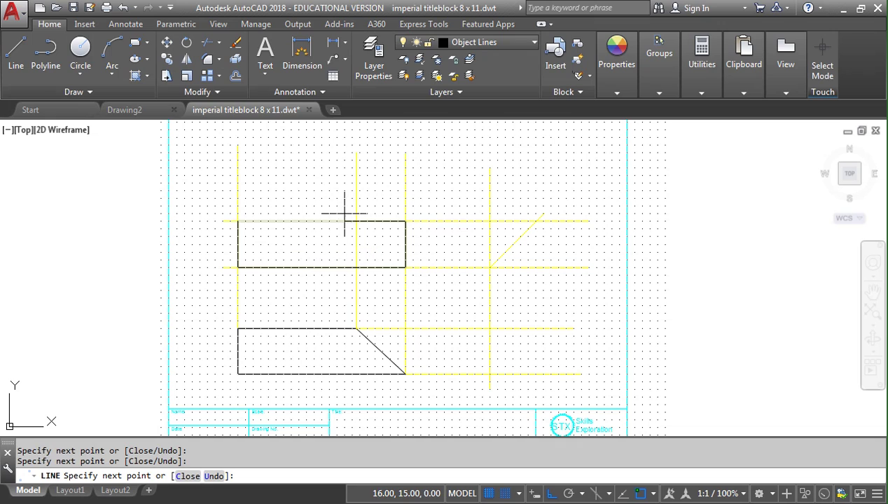
{"action": "key", "text": "Escape"}
Draw the top view's inner vertical edge along the construction line projected from the upper end of the front view's slope.
{"action": "key", "text": "Return"}
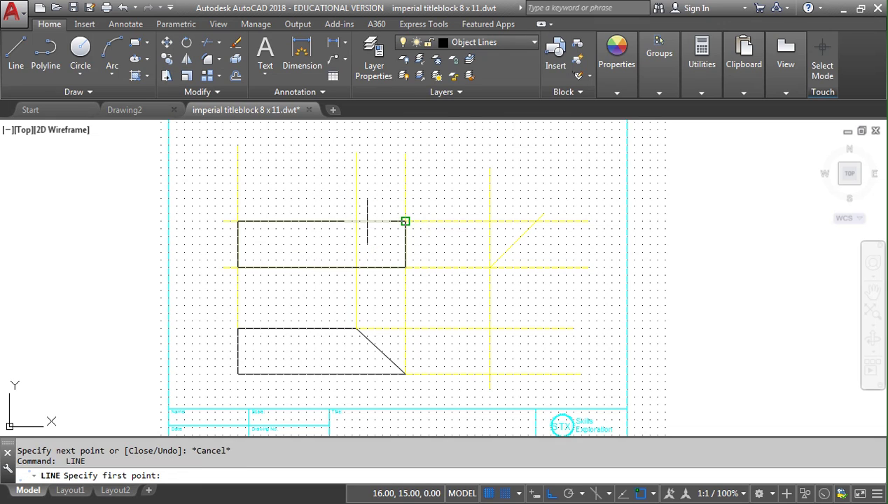
{"action": "left_click", "coordinate": [356, 222]}
{"action": "left_click", "coordinate": [356, 267]}
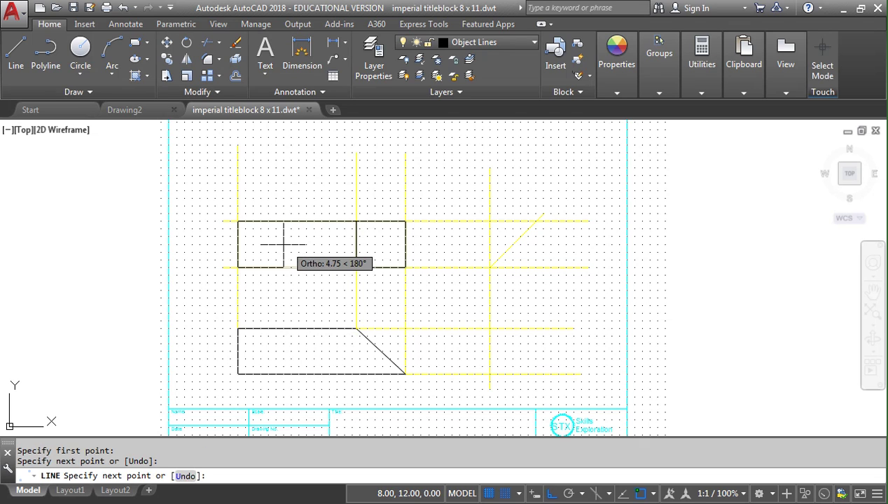
{"action": "key", "text": "Escape"}
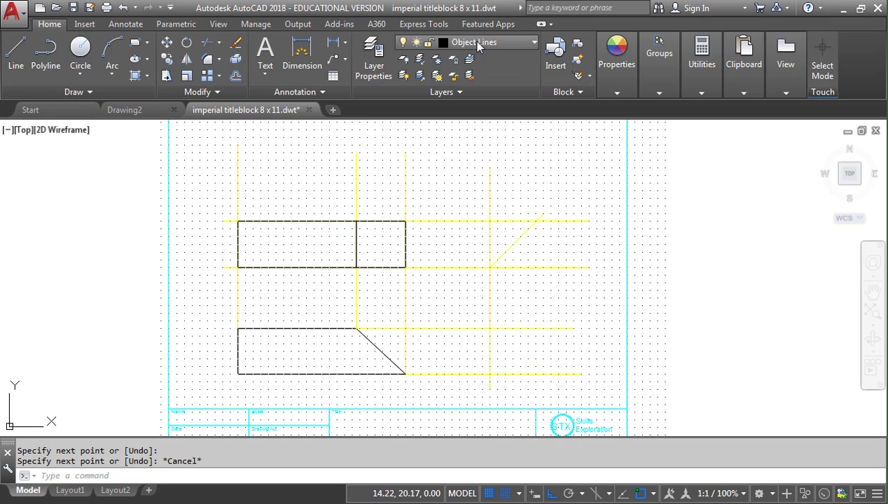
On the construction line layer, draw a vertical line from the 45° line's intersection with the upper horizontal down past the lowest horizontal.
{"action": "left_click", "coordinate": [474, 106]}
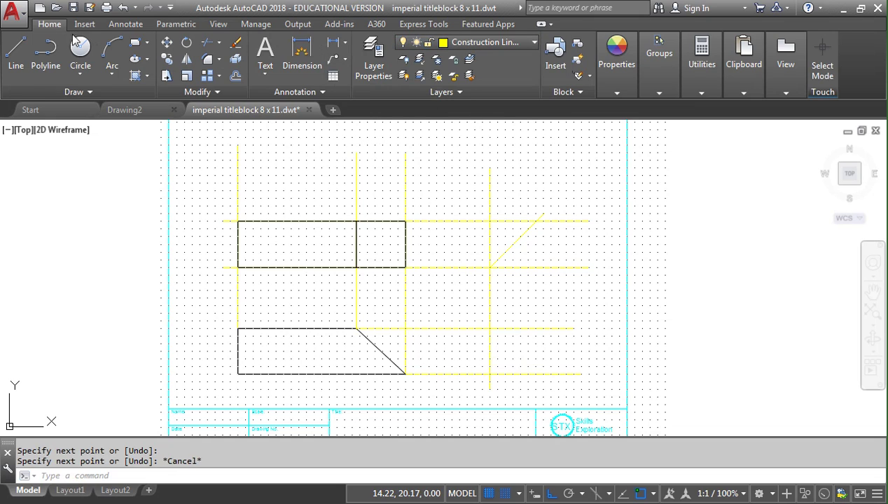
{"action": "left_click", "coordinate": [16, 55]}
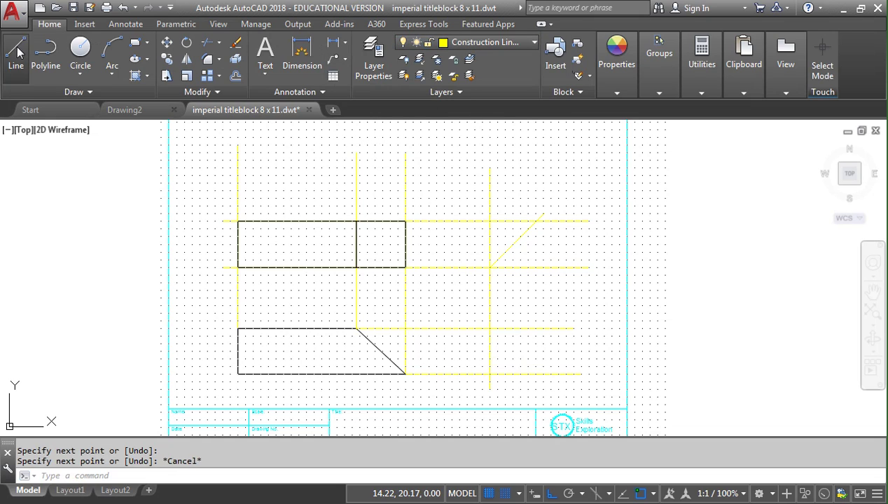
{"action": "left_click", "coordinate": [536, 223]}
{"action": "left_click", "coordinate": [581, 373]}
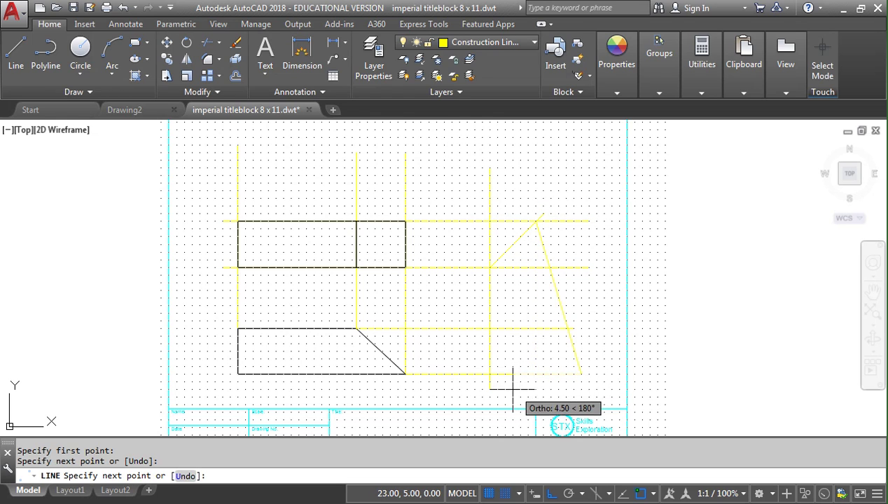
{"action": "key", "text": "ctrl+z"}
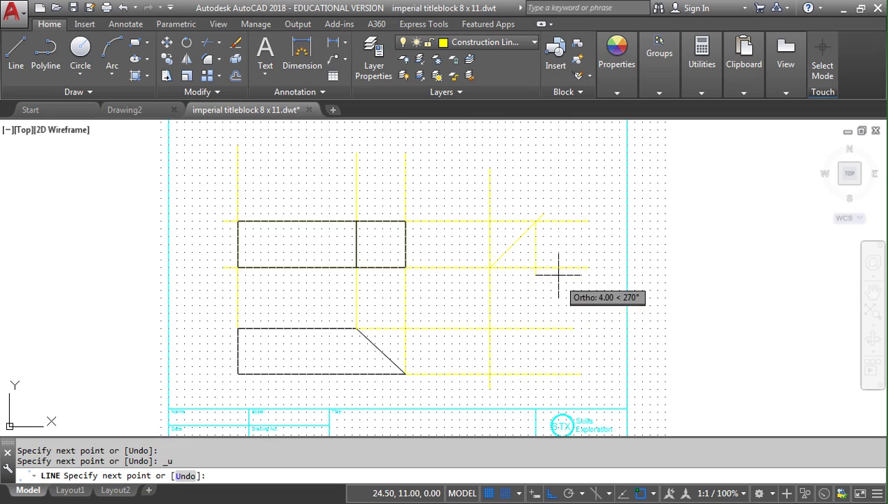
{"action": "left_click", "coordinate": [532, 387]}
{"action": "key", "text": "Escape"}
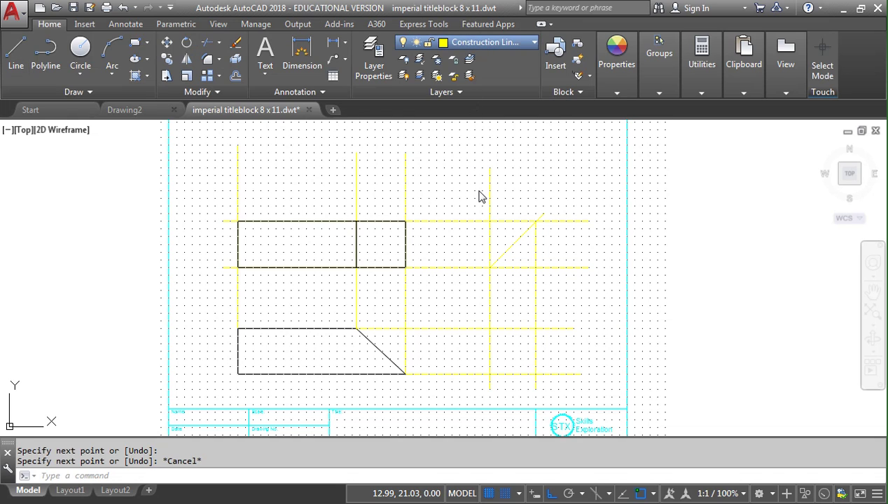
Draw the side view's 3 by 3 square outline on the Object Lines layer, tracing the construction line intersections right of the front view.
{"action": "left_click", "coordinate": [16, 50]}
{"action": "left_click", "coordinate": [490, 328]}
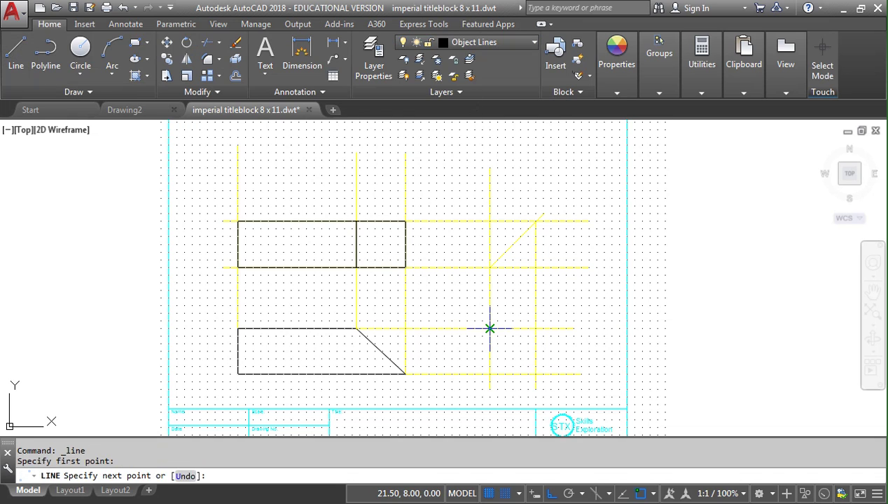
{"action": "left_click", "coordinate": [536, 328]}
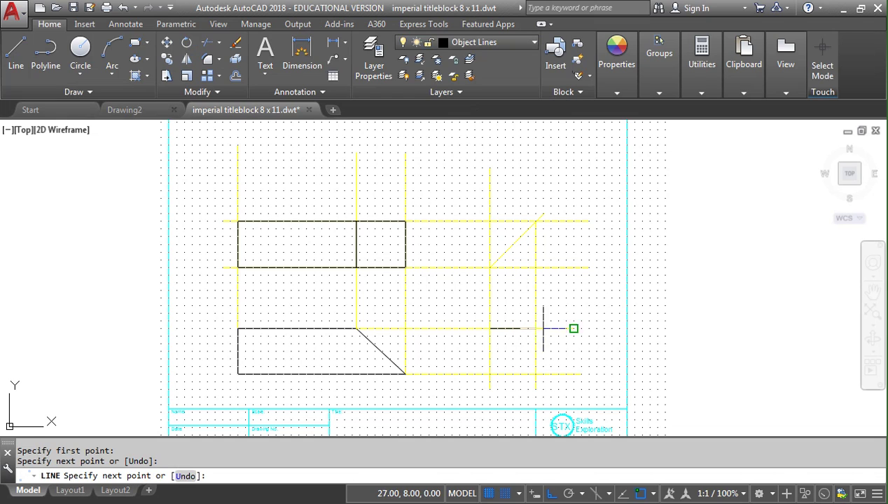
{"action": "left_click", "coordinate": [536, 375]}
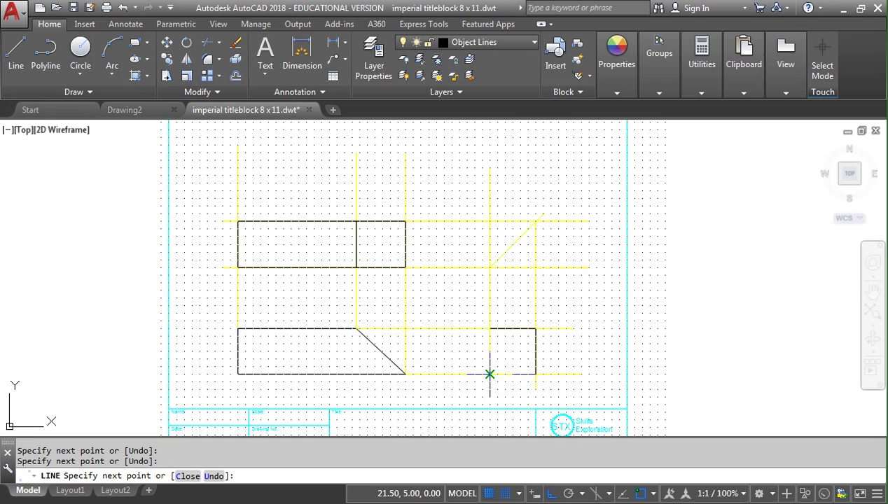
{"action": "left_click", "coordinate": [489, 375]}
{"action": "left_click", "coordinate": [490, 328]}
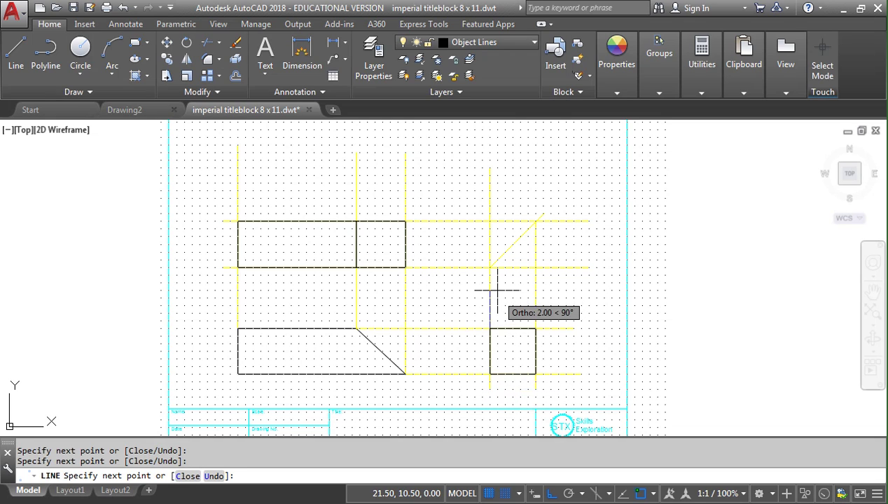
{"action": "key", "text": "Escape"}
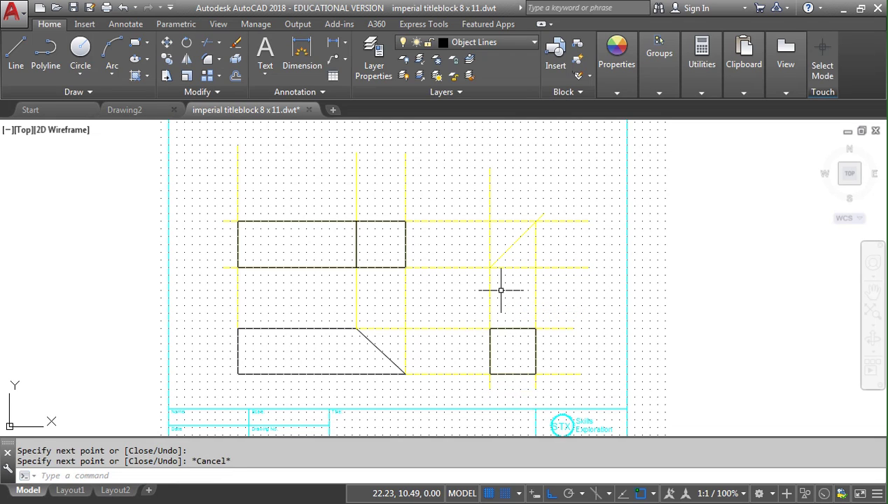